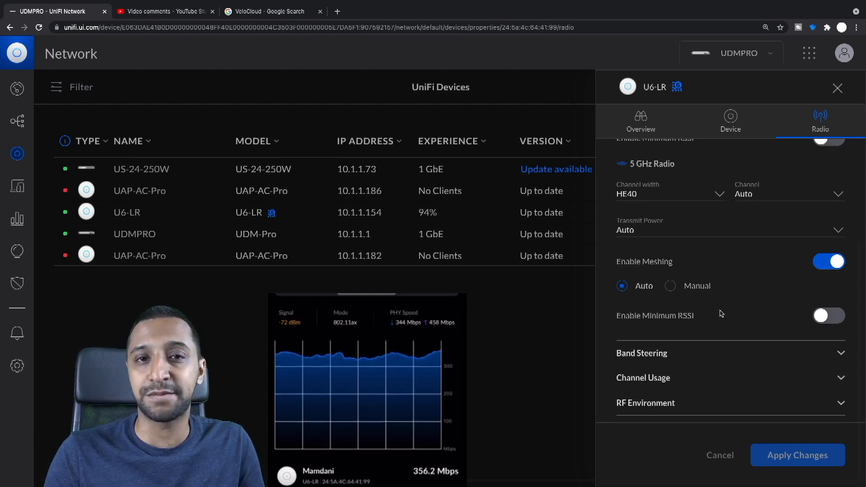
# Expand the U6-LR's RF Environment section and examine the 2G channel scan, checking which radio bands can be chosen.
pyautogui.click(660, 404)
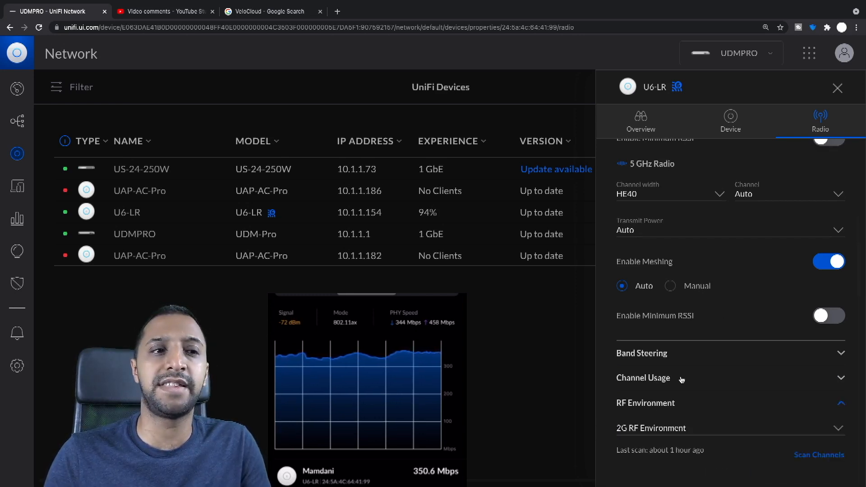
pyautogui.scroll(-8, 681, 343)
pyautogui.scroll(5, 683, 379)
pyautogui.scroll(1, 683, 378)
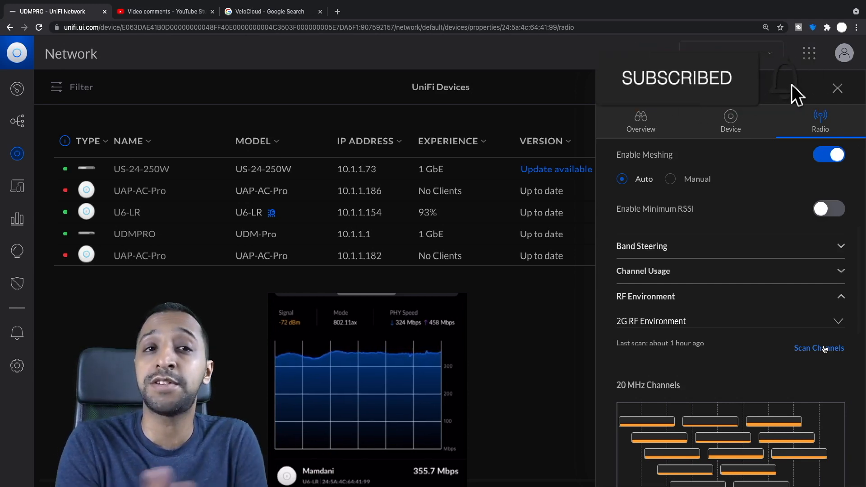
pyautogui.click(725, 323)
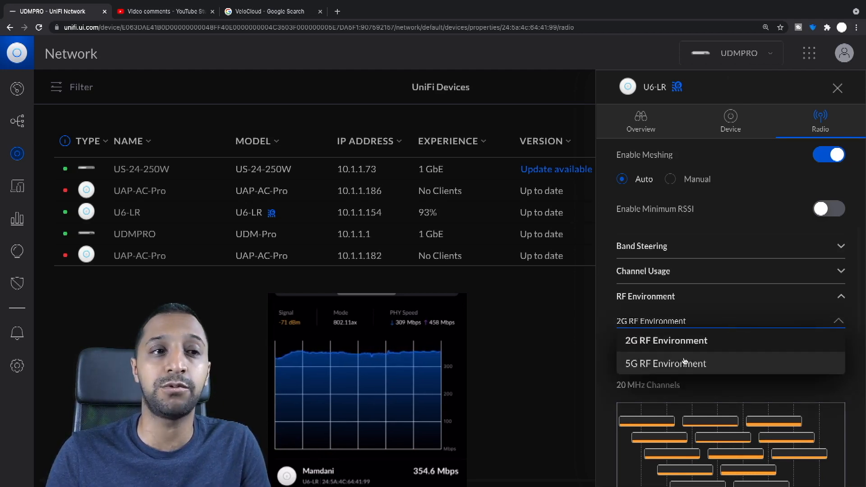
pyautogui.scroll(-3, 846, 391)
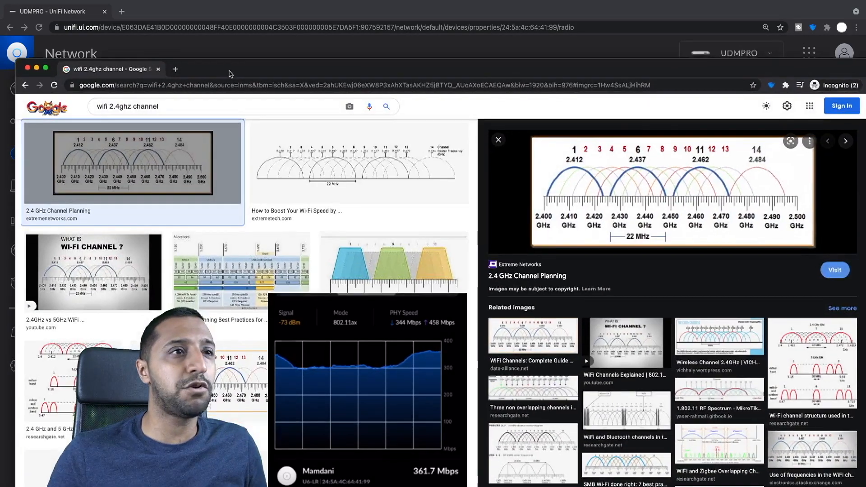
# Bring the 2.4 GHz channel planning image into view beside the device settings to examine channel overlap, and move its window away.
pyautogui.moveTo(227, 74); pyautogui.dragTo(225, 31)
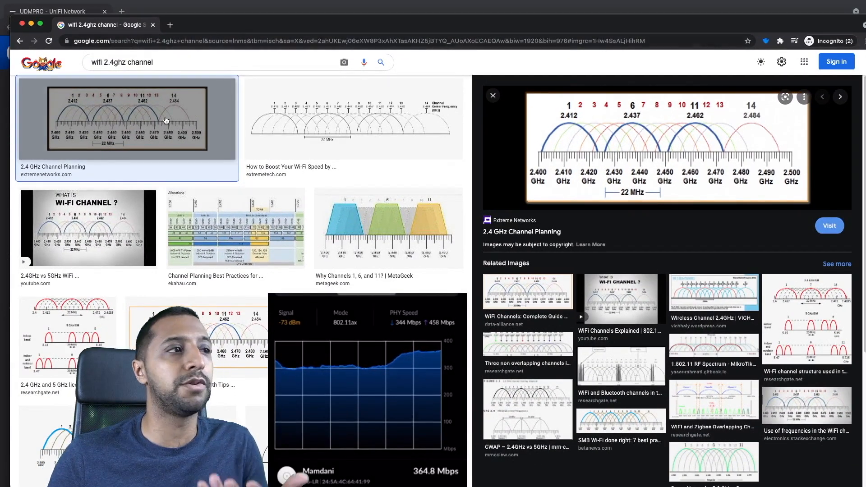
pyautogui.moveTo(612, 30); pyautogui.dragTo(381, 46)
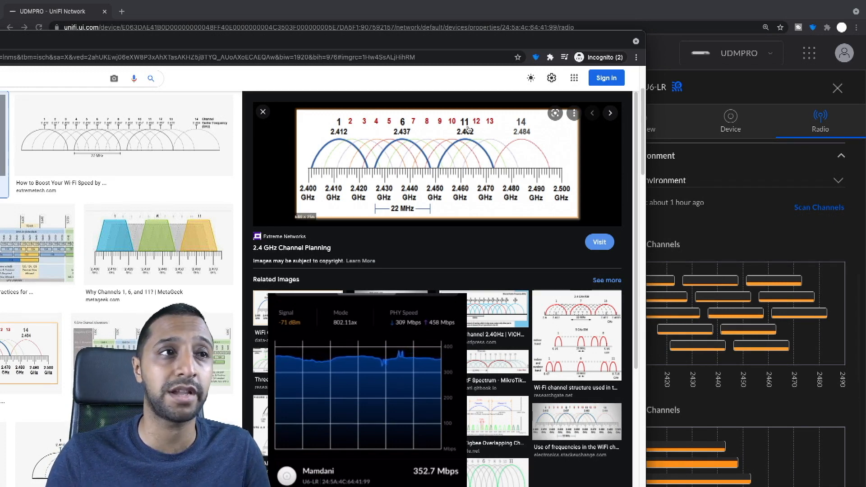
pyautogui.moveTo(496, 43); pyautogui.dragTo(0, 101)
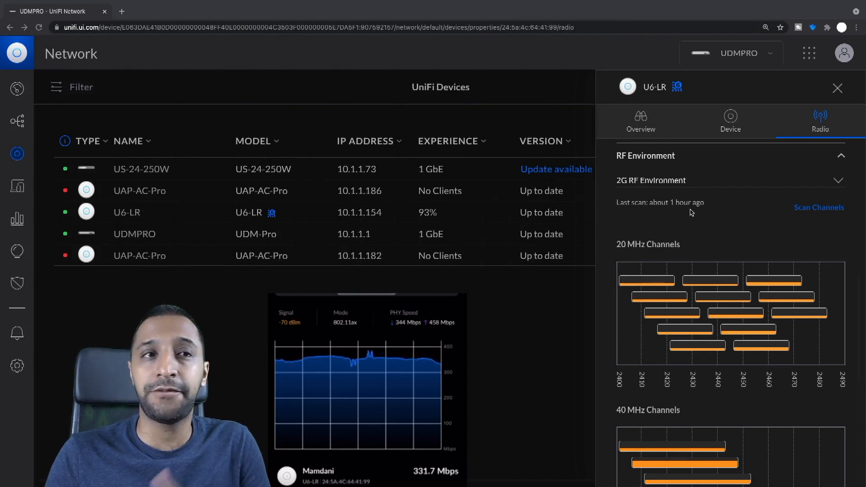
# Deactivate the New User Interface in the system settings and confirm the switch to the classic pages.
pyautogui.click(17, 367)
pyautogui.click(126, 300)
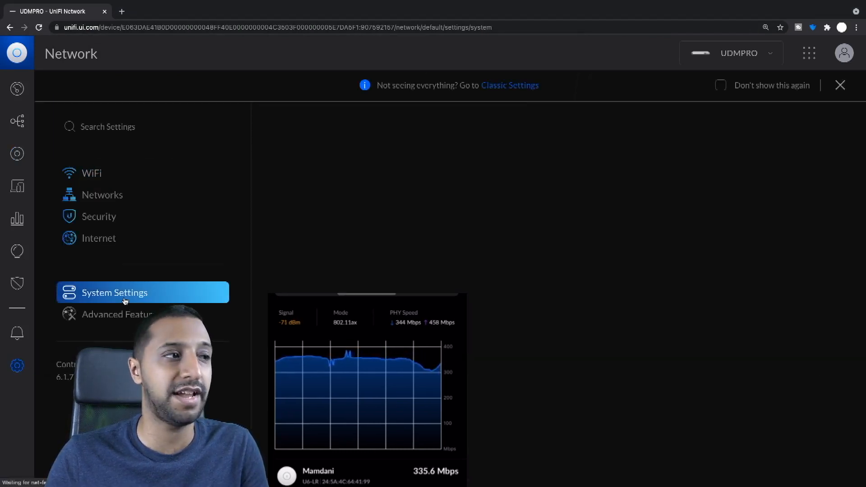
pyautogui.click(479, 340)
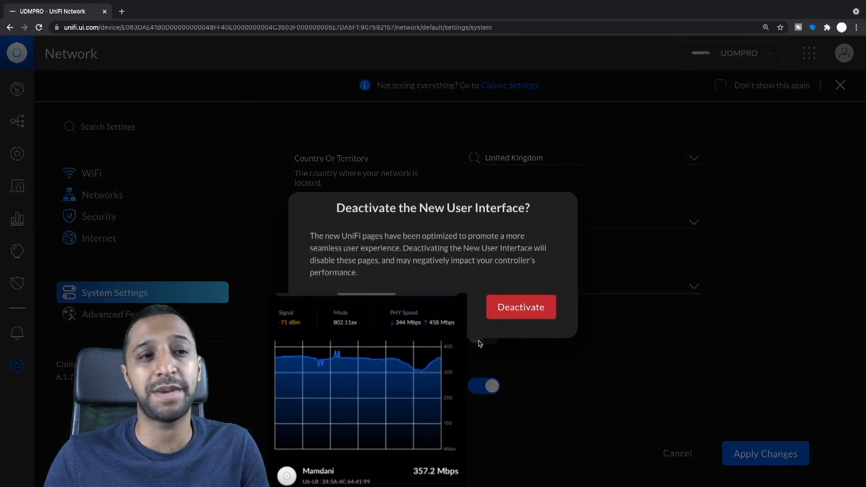
pyautogui.click(536, 314)
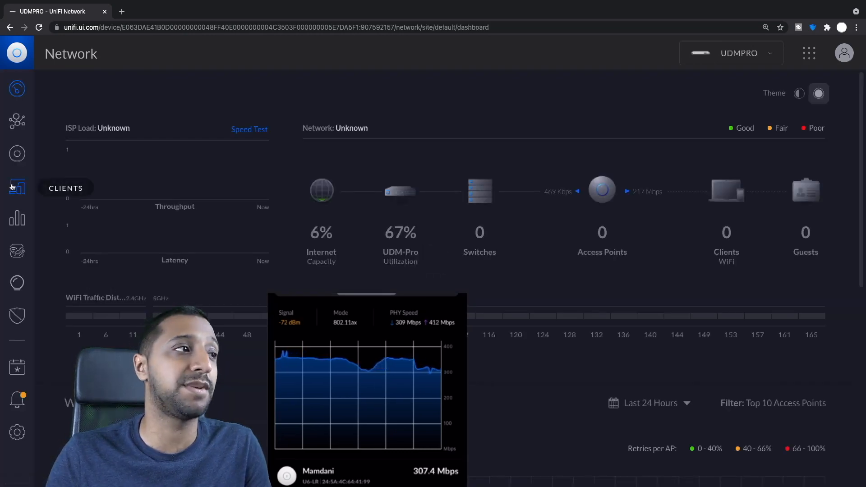
# Open the U6-LR's RF environment scan from the device list and inspect 2G channels 1 and 6 for utilization and interference.
pyautogui.click(17, 153)
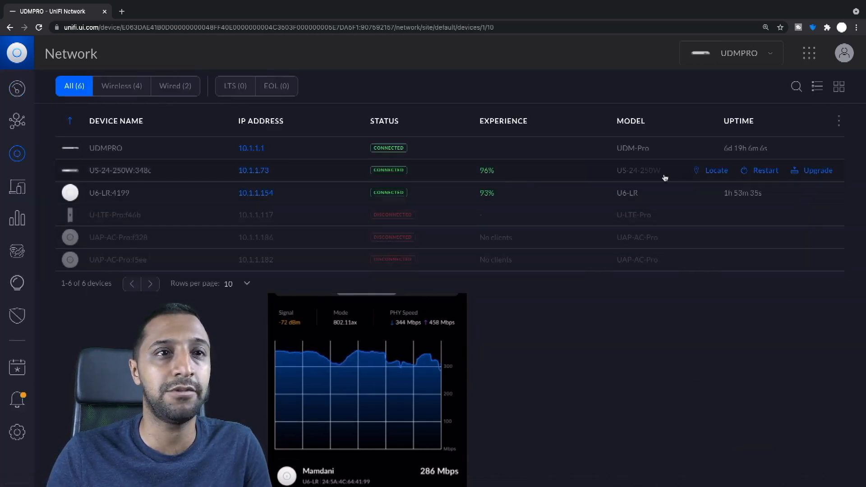
pyautogui.click(406, 195)
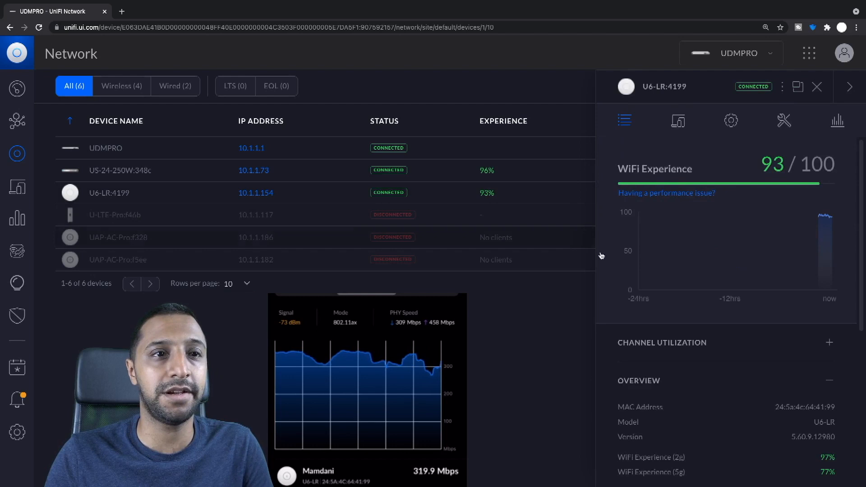
pyautogui.click(784, 120)
pyautogui.scroll(-3, 699, 374)
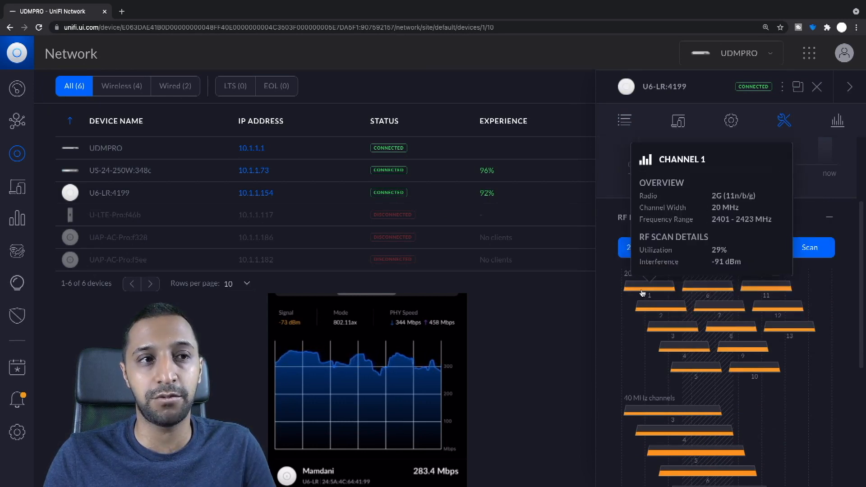
pyautogui.moveTo(727, 352)
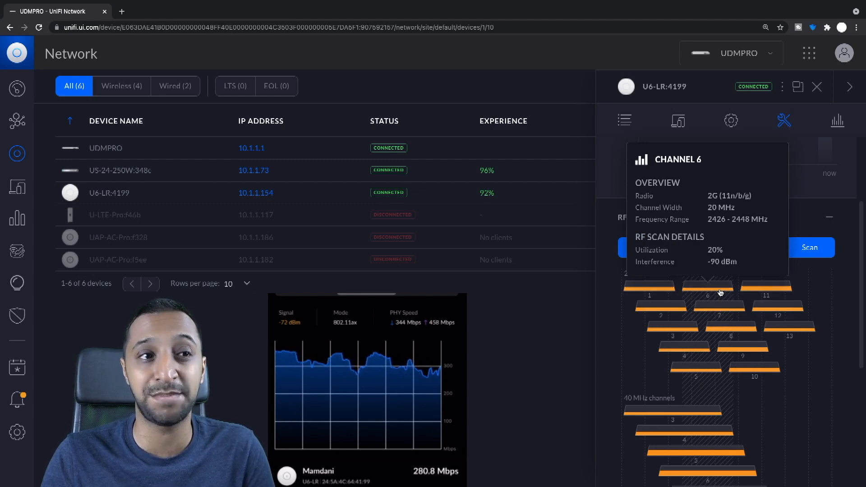
pyautogui.moveTo(653, 288)
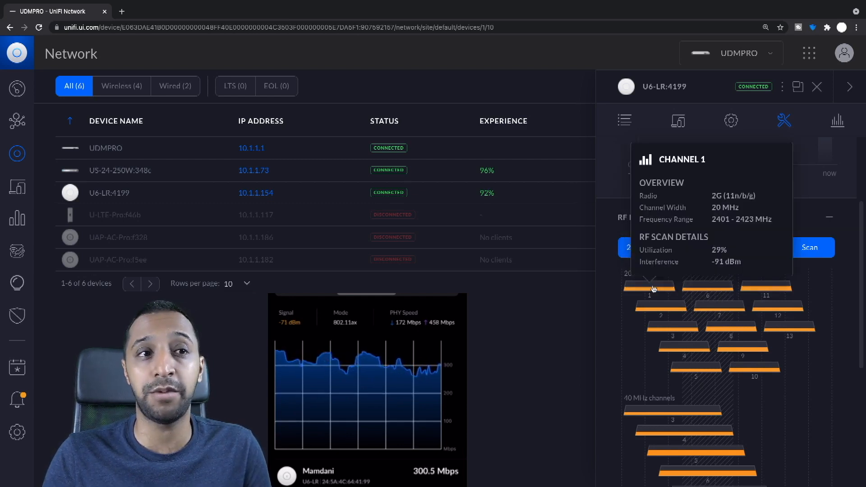
pyautogui.moveTo(712, 290)
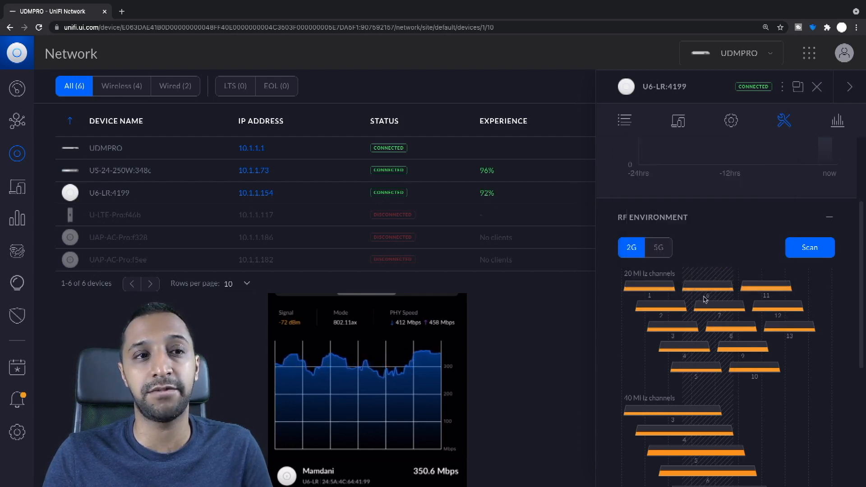
# Switch the RF environment scan to 5G and compare the 20, 40, 80 and 160 MHz channels.
pyautogui.click(659, 247)
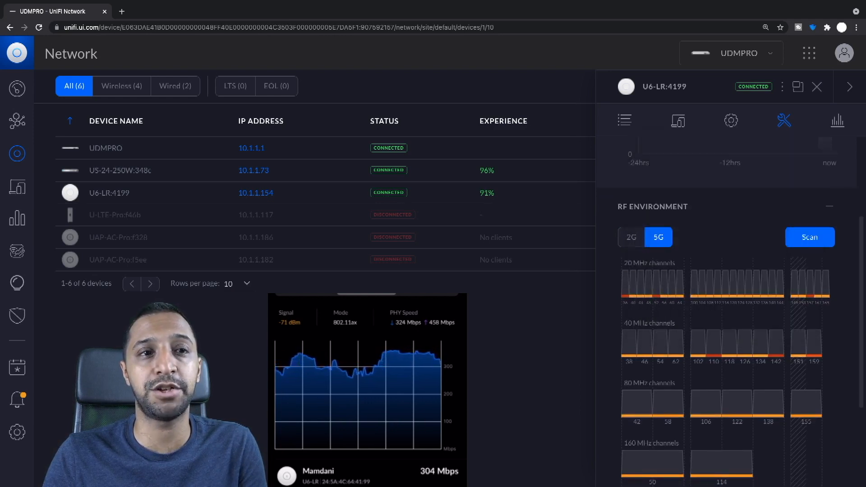
pyautogui.scroll(-1, 856, 344)
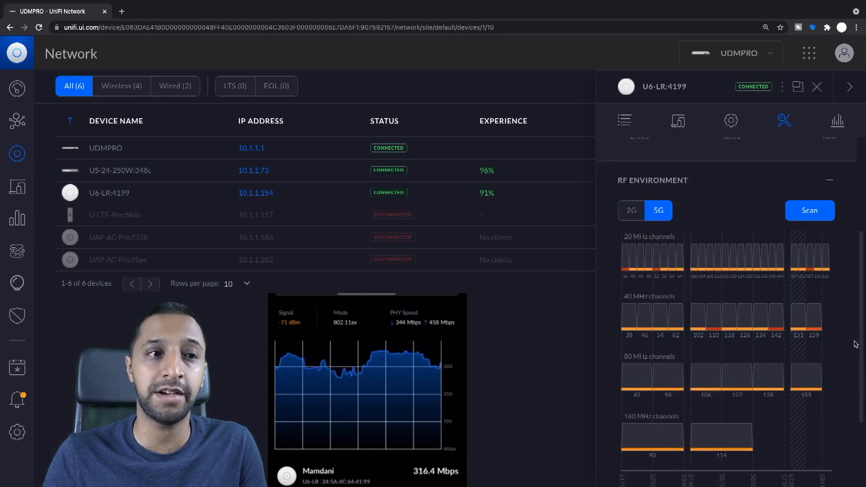
pyautogui.scroll(-1, 857, 344)
pyautogui.scroll(-1, 857, 344)
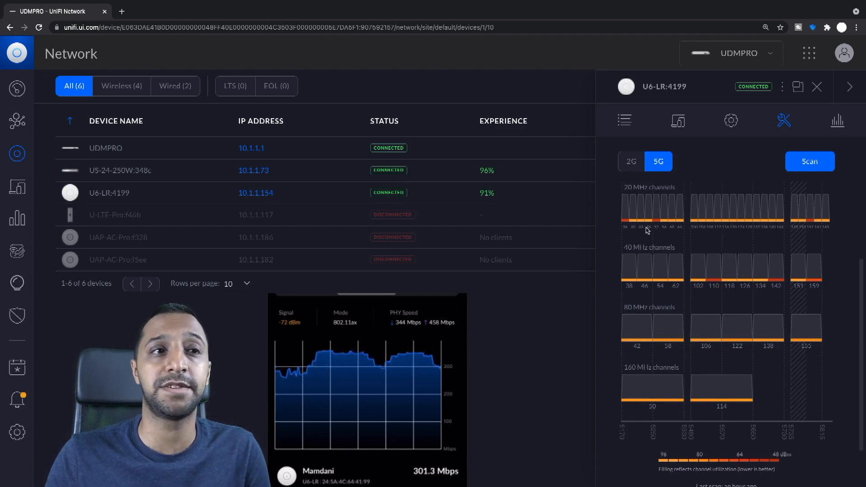
pyautogui.moveTo(636, 284)
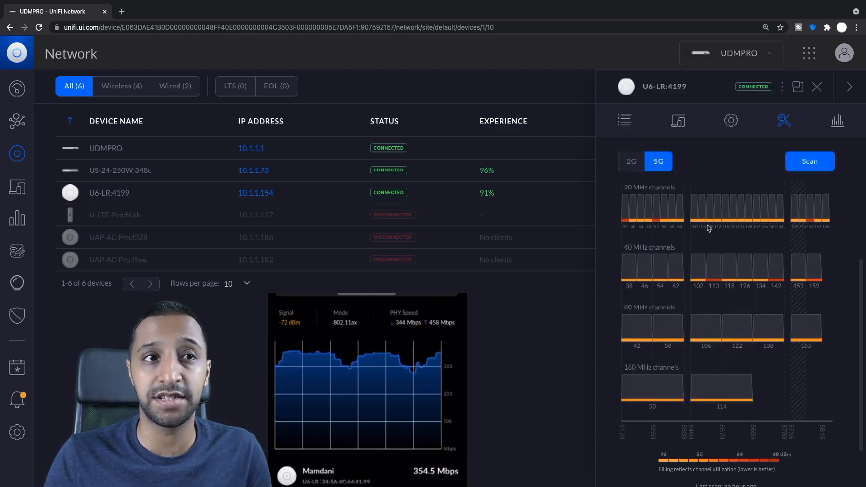
pyautogui.scroll(-1, 848, 325)
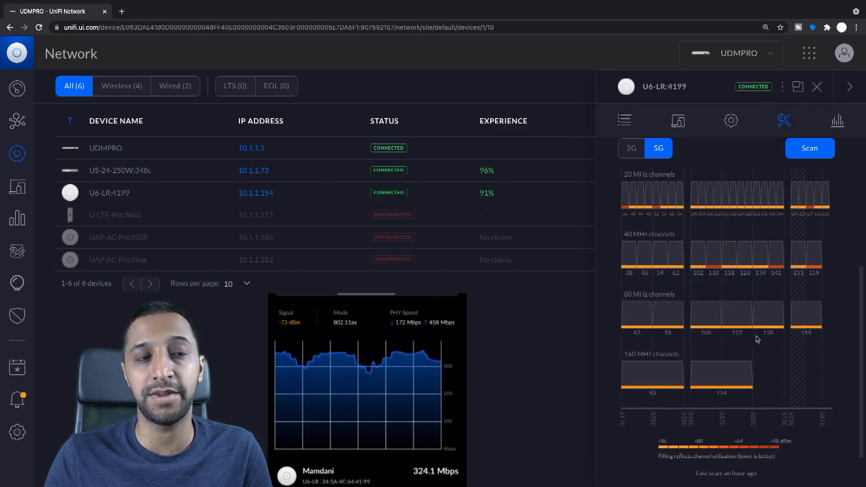
pyautogui.moveTo(641, 315)
# Reactivate the New User Interface in the User Interface settings and save the change.
pyautogui.click(17, 432)
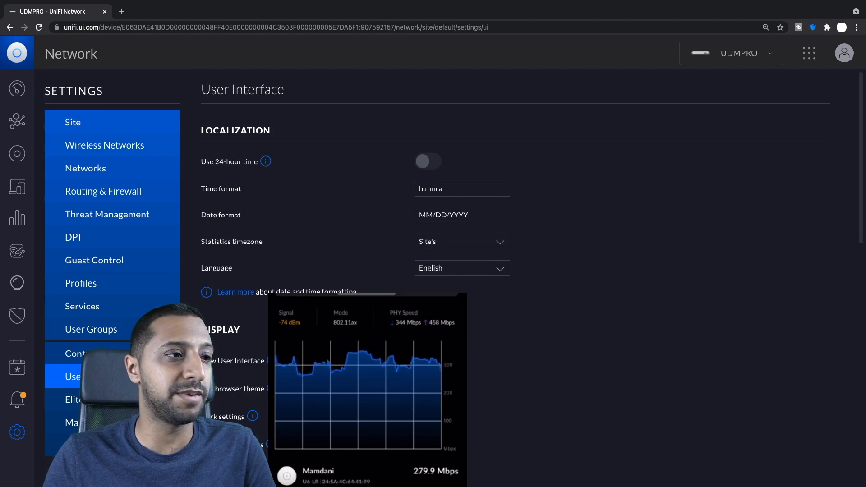
pyautogui.scroll(-10, 515, 271)
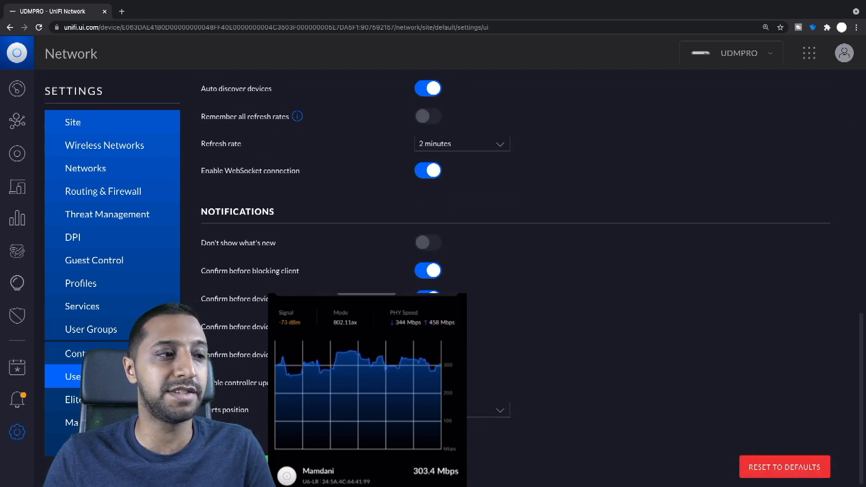
pyautogui.click(239, 467)
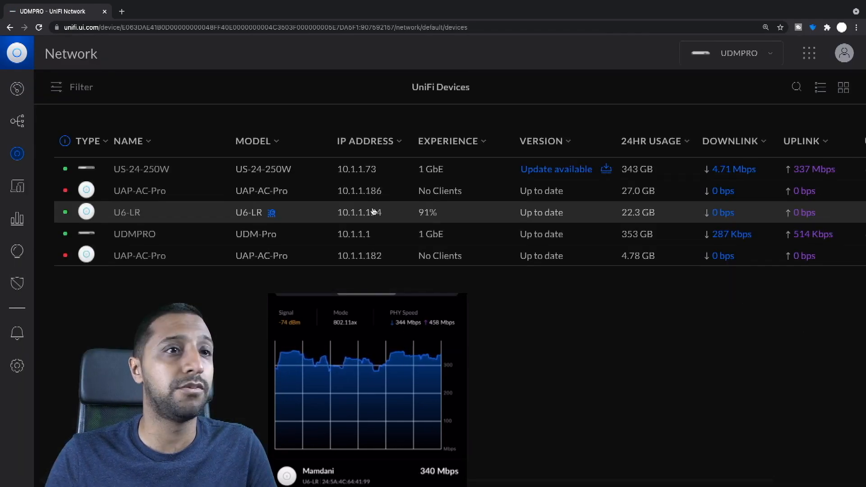
# In the U6-LR's radio settings, set the 5 GHz radio to channel width HE80 and channel 40.
pyautogui.click(370, 210)
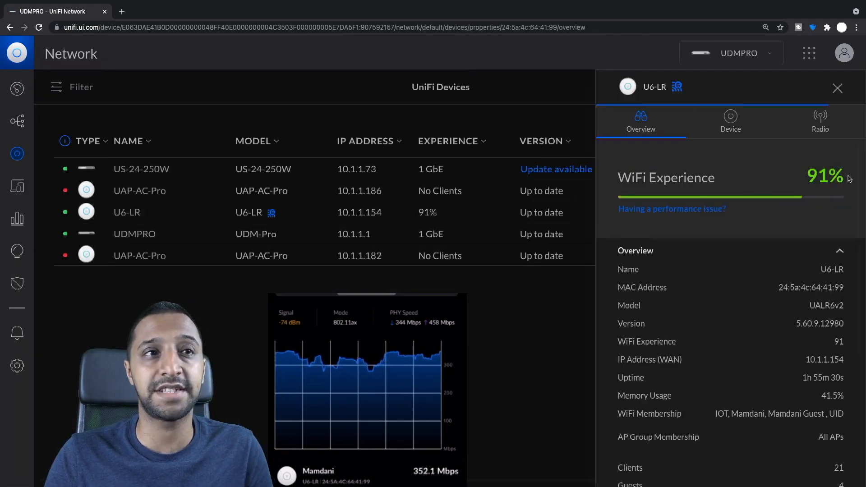
pyautogui.click(824, 120)
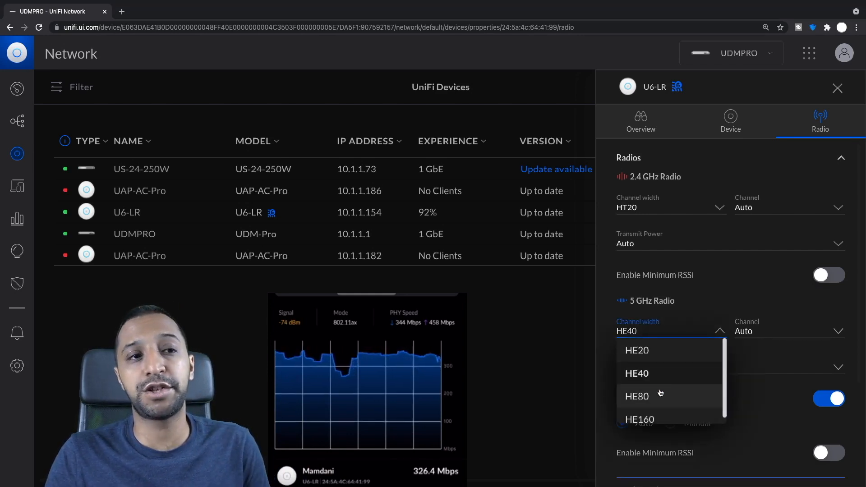
pyautogui.click(661, 393)
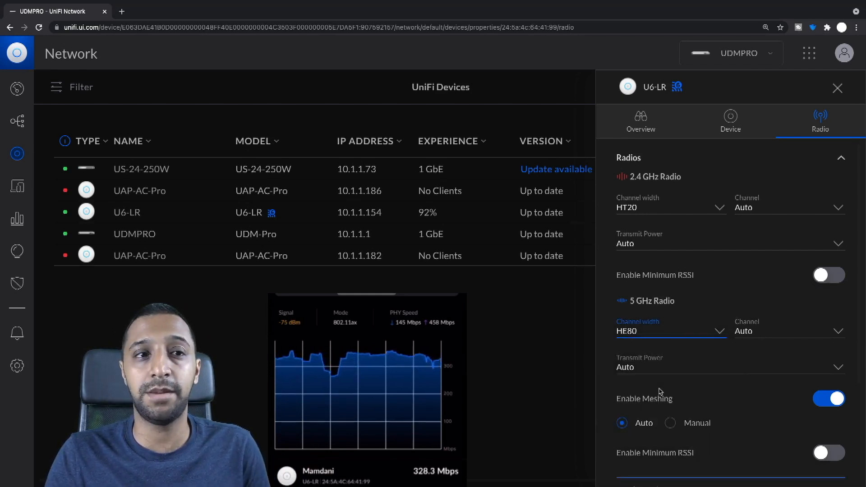
pyautogui.click(760, 327)
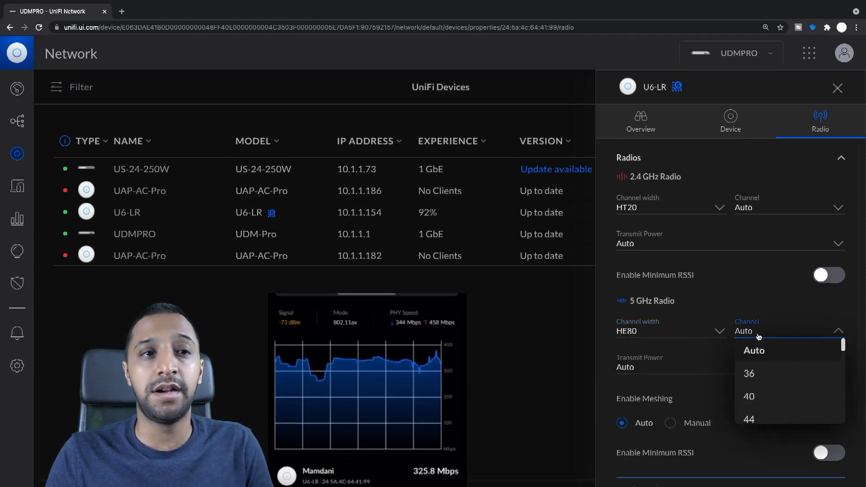
pyautogui.click(761, 404)
# Set the 5 GHz radio's transmit power to Medium and disable meshing.
pyautogui.click(707, 371)
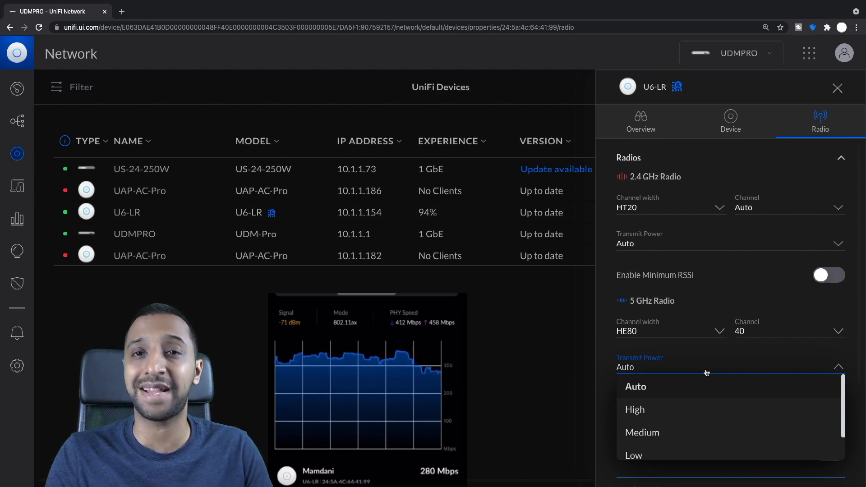
pyautogui.click(661, 433)
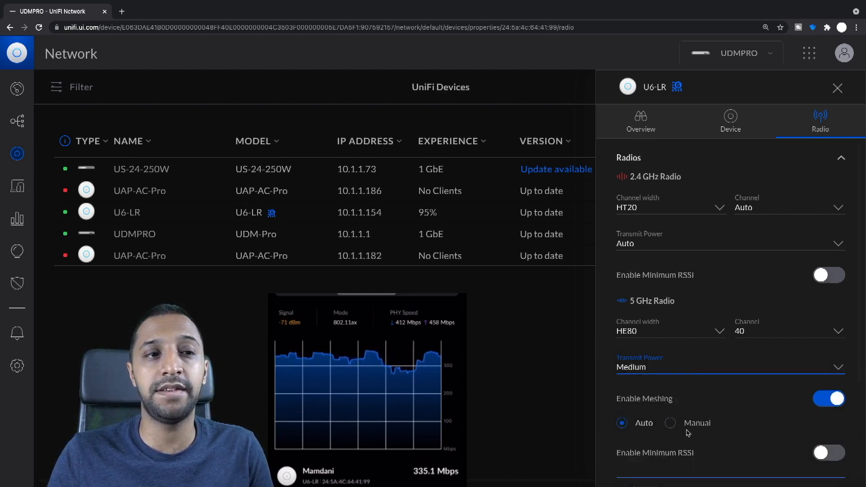
pyautogui.click(834, 402)
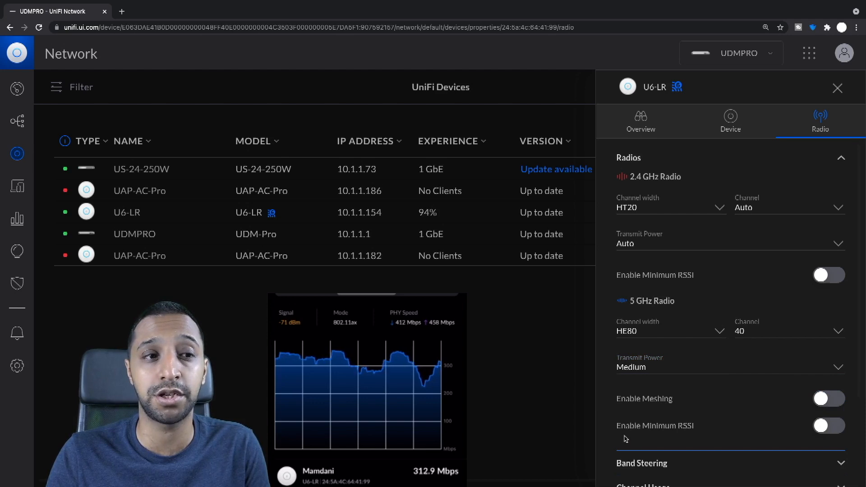
# Set band steering to Prefer 5G and apply the radio changes to the U6-LR.
pyautogui.scroll(-3, 733, 435)
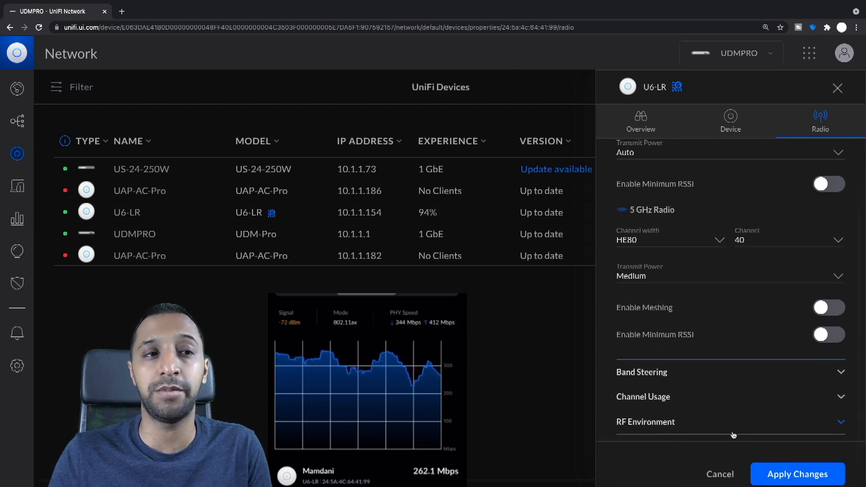
pyautogui.click(692, 373)
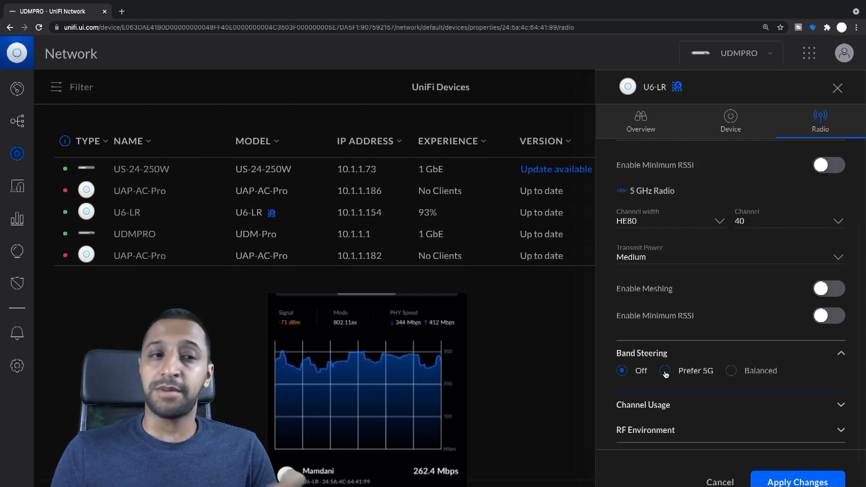
pyautogui.click(666, 371)
pyautogui.click(798, 481)
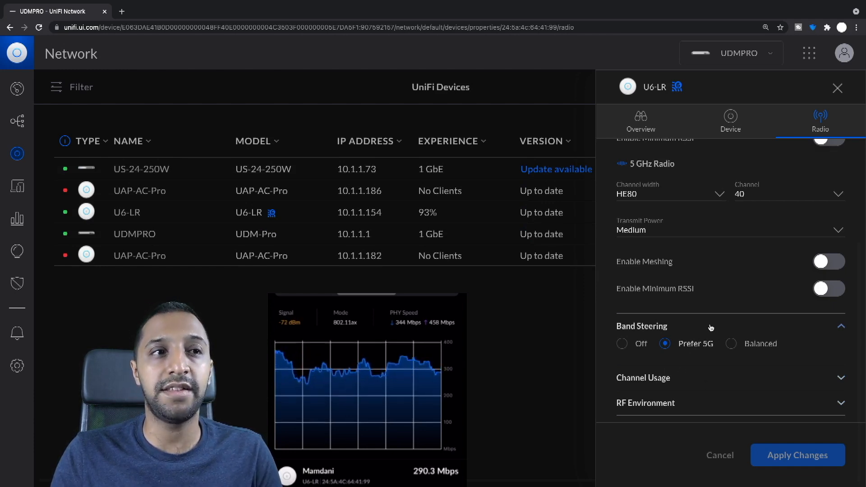
pyautogui.scroll(3, 710, 330)
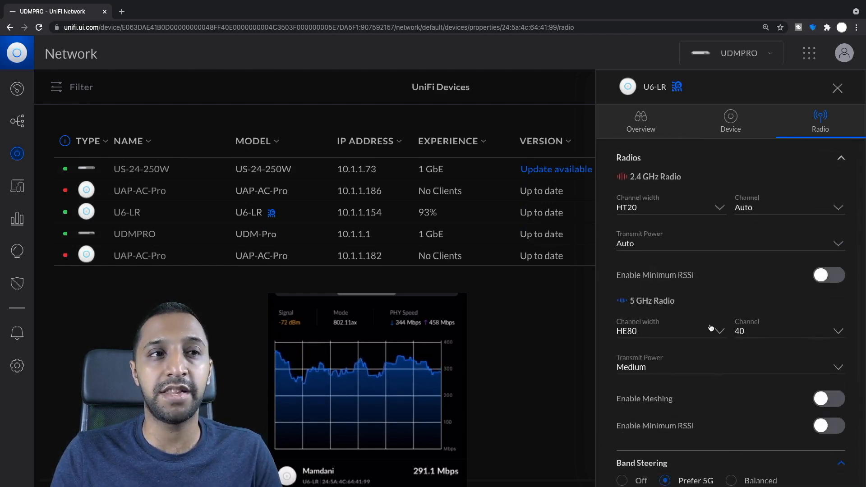
# Set the U6-LR's 2.4 GHz radio to channel 1 with Medium transmit power, keeping channel width HT20, and apply the changes.
pyautogui.click(662, 205)
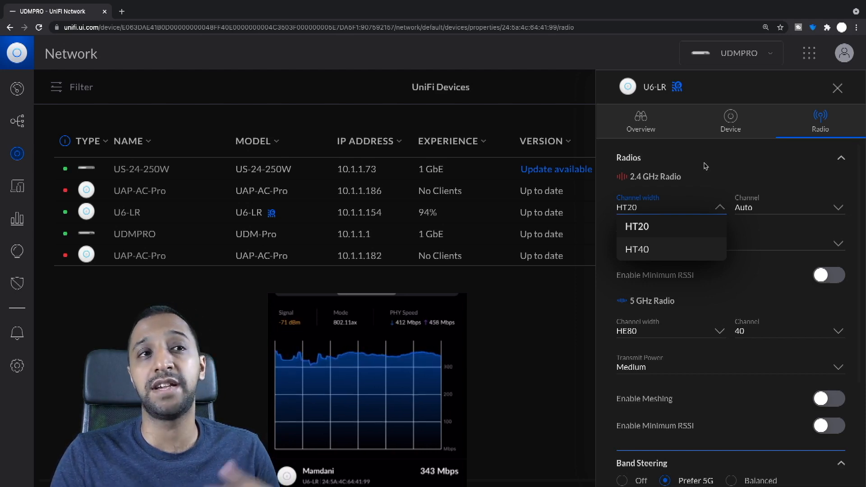
pyautogui.click(761, 206)
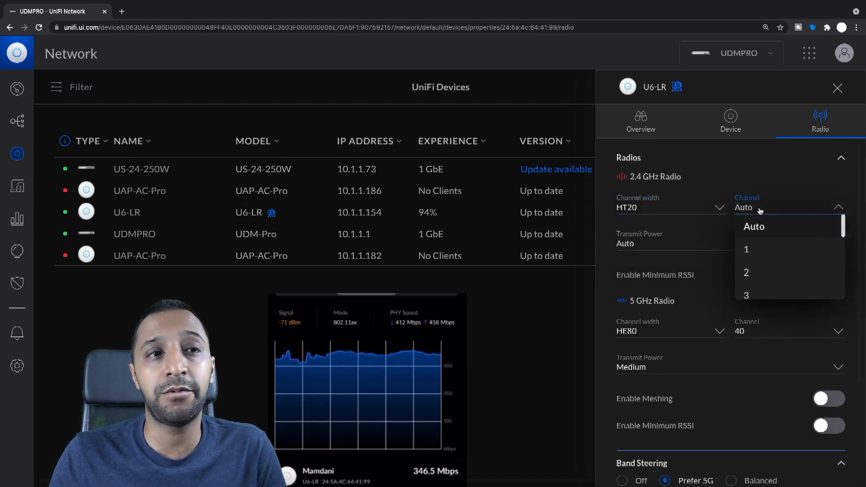
pyautogui.click(759, 254)
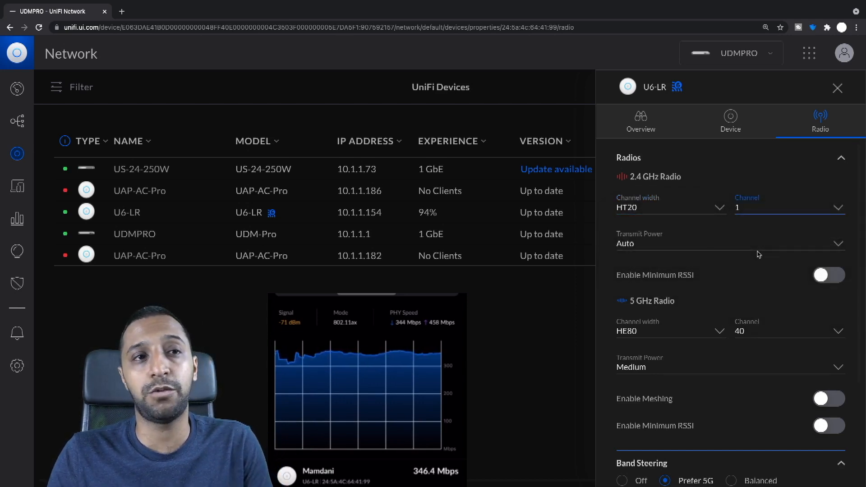
pyautogui.click(699, 246)
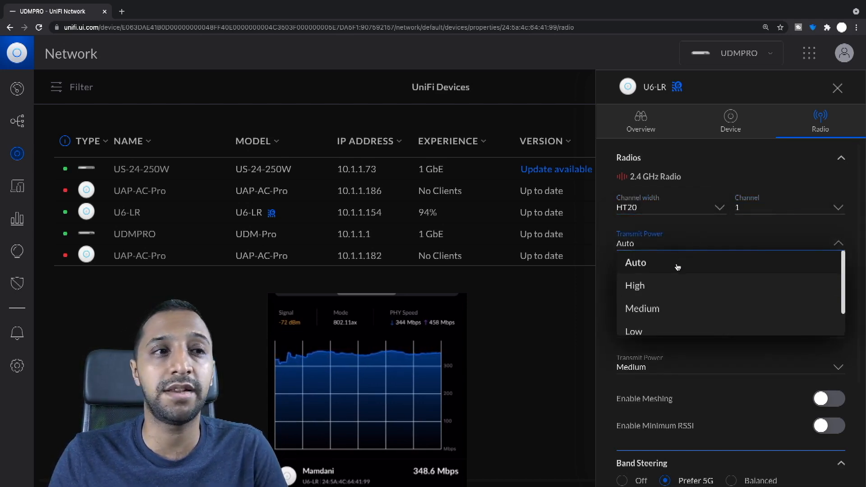
pyautogui.click(650, 308)
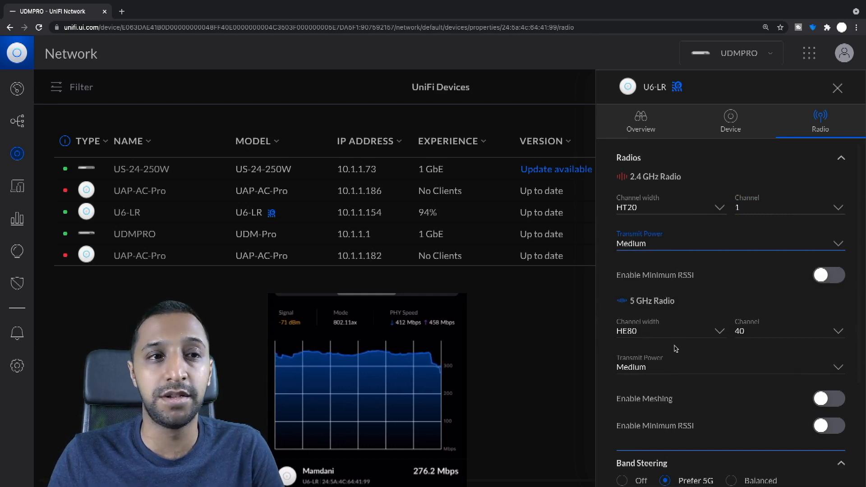
pyautogui.scroll(-3, 718, 404)
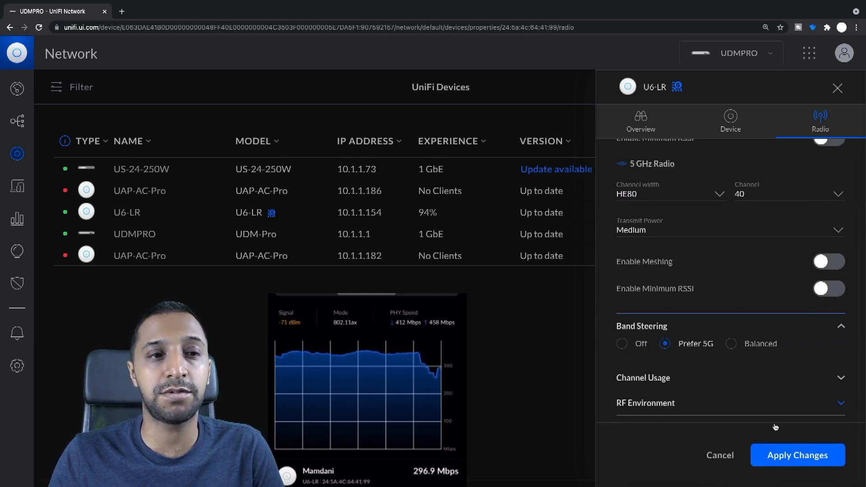
pyautogui.click(808, 457)
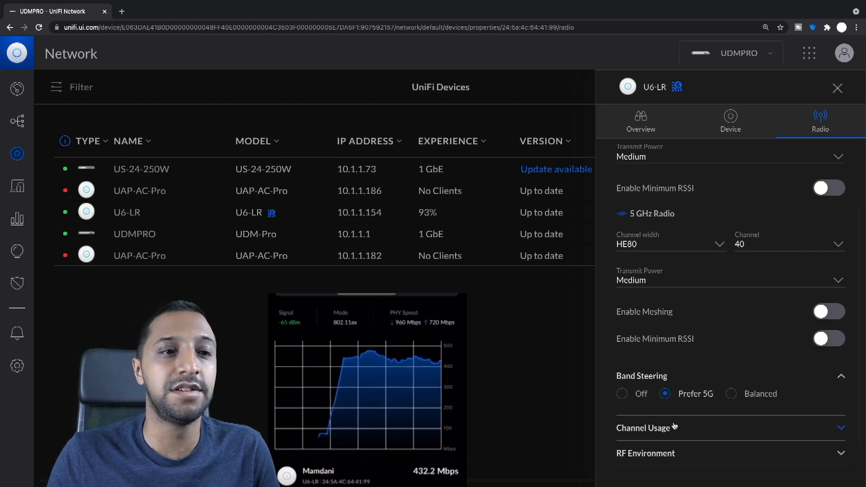
pyautogui.scroll(2, 674, 314)
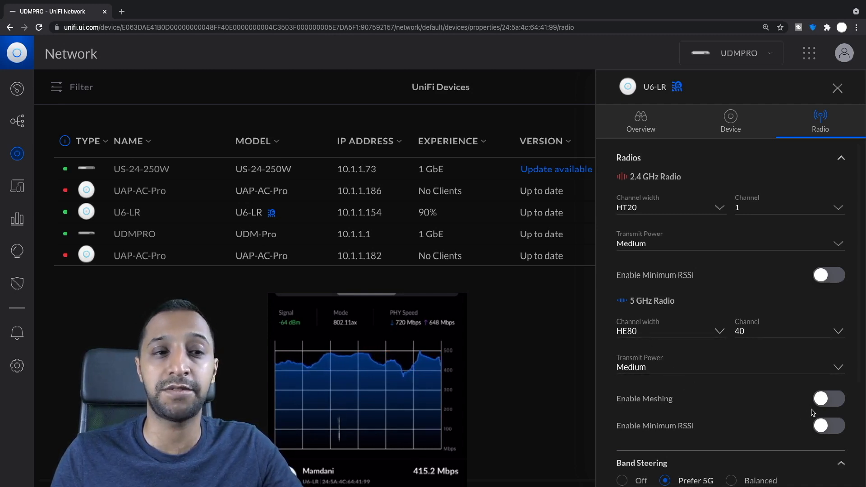
pyautogui.scroll(-2, 668, 451)
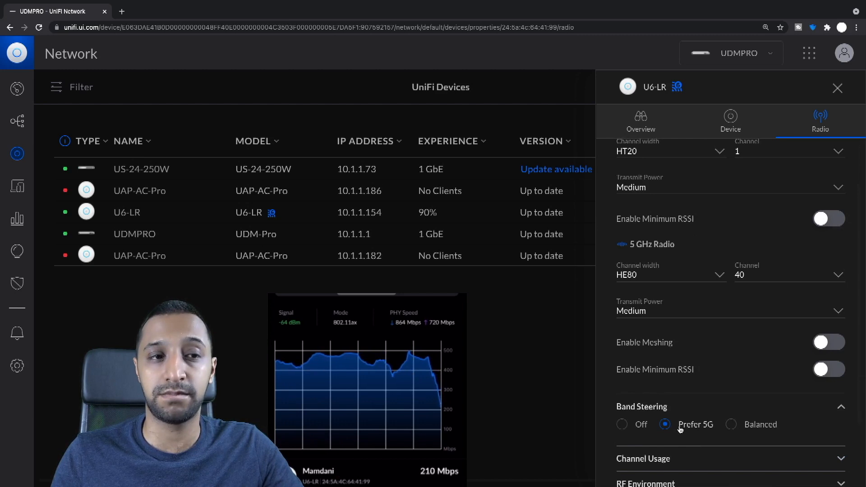
pyautogui.scroll(-1, 680, 430)
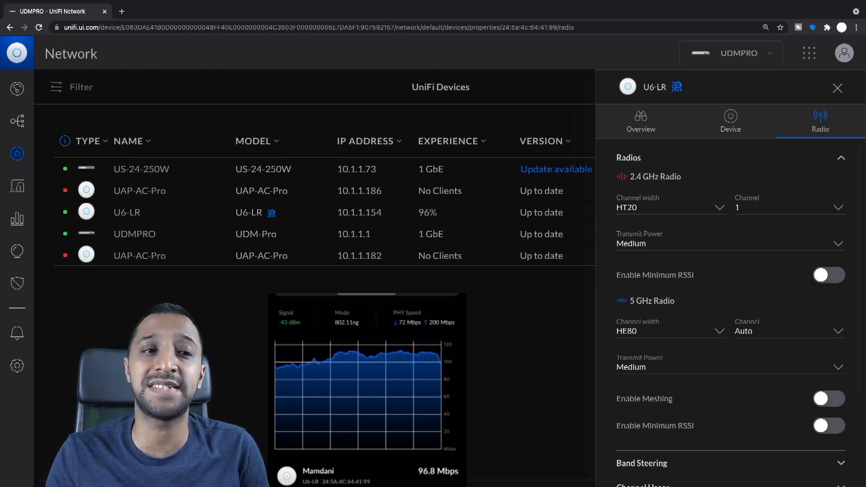
# Turn off band steering for the U6-LR and apply the radio changes.
pyautogui.click(665, 464)
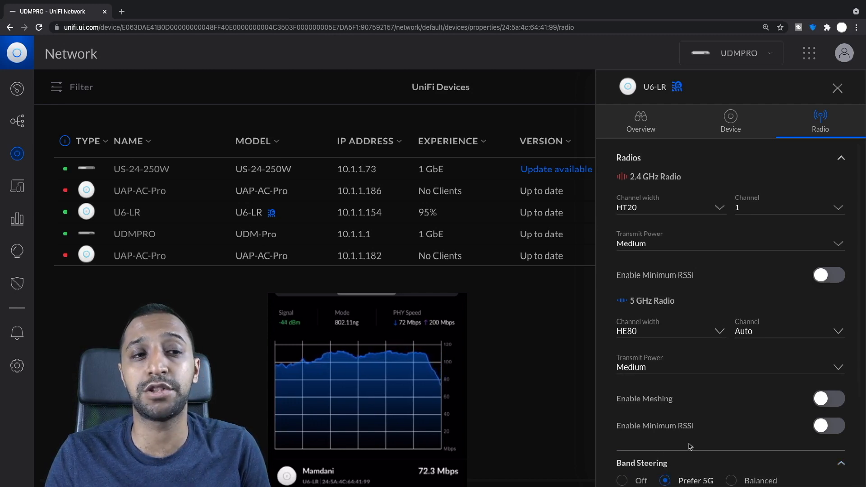
pyautogui.scroll(-3, 692, 428)
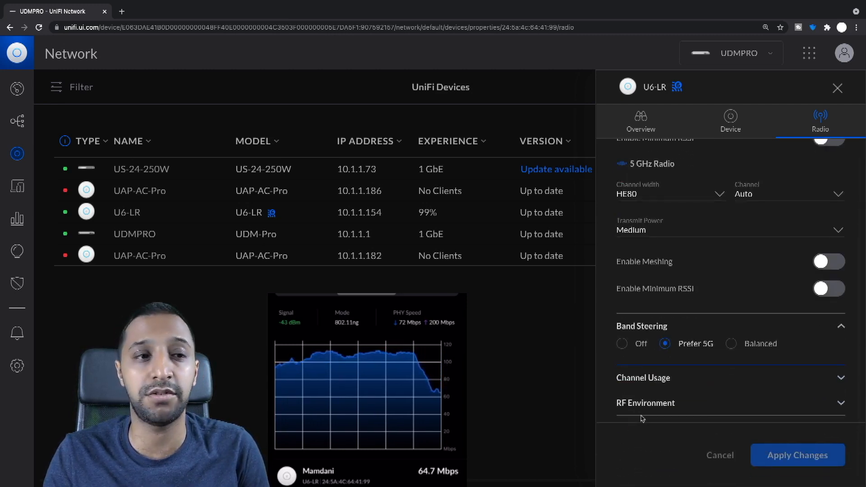
pyautogui.click(636, 345)
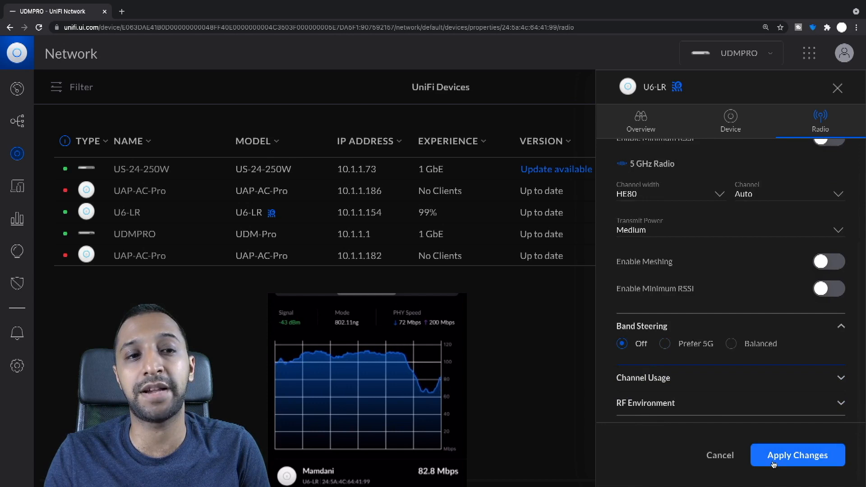
pyautogui.click(775, 458)
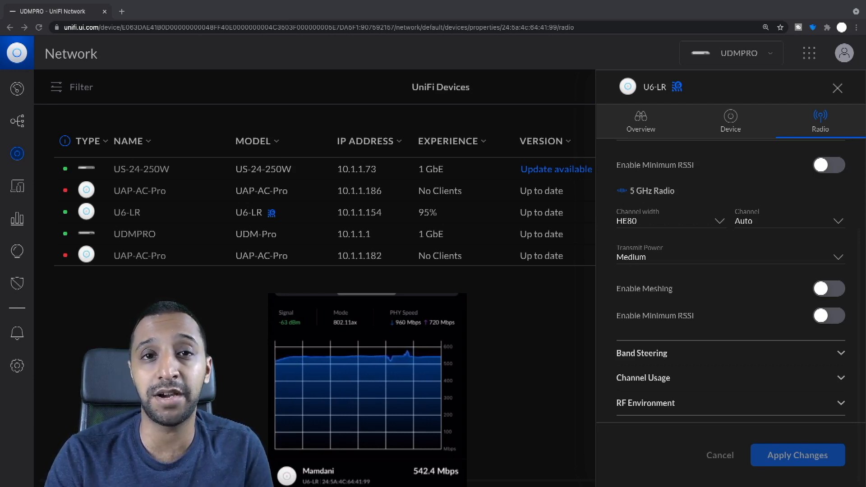
pyautogui.scroll(3, 705, 299)
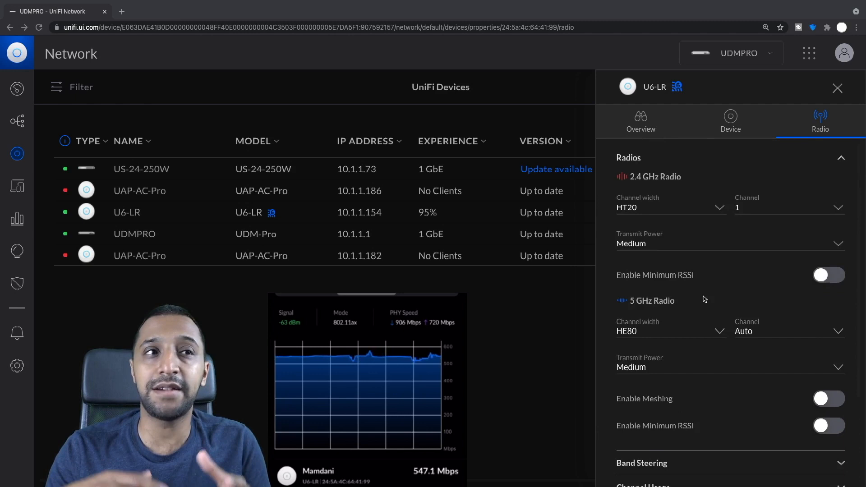